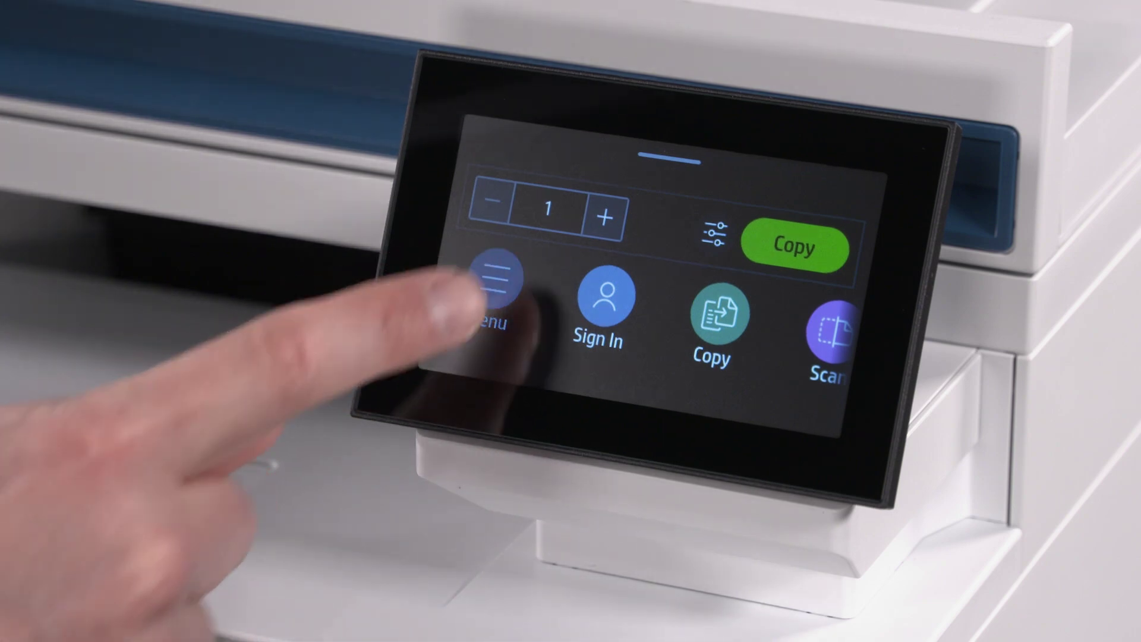
Step: Find the Wi-Fi IP address 192.168.6.199 under Info > Connectivity > Wi-Fi on the printer panel
left_click(495, 279)
left_click_drag(458, 305, 511, 119)
left_click(470, 333)
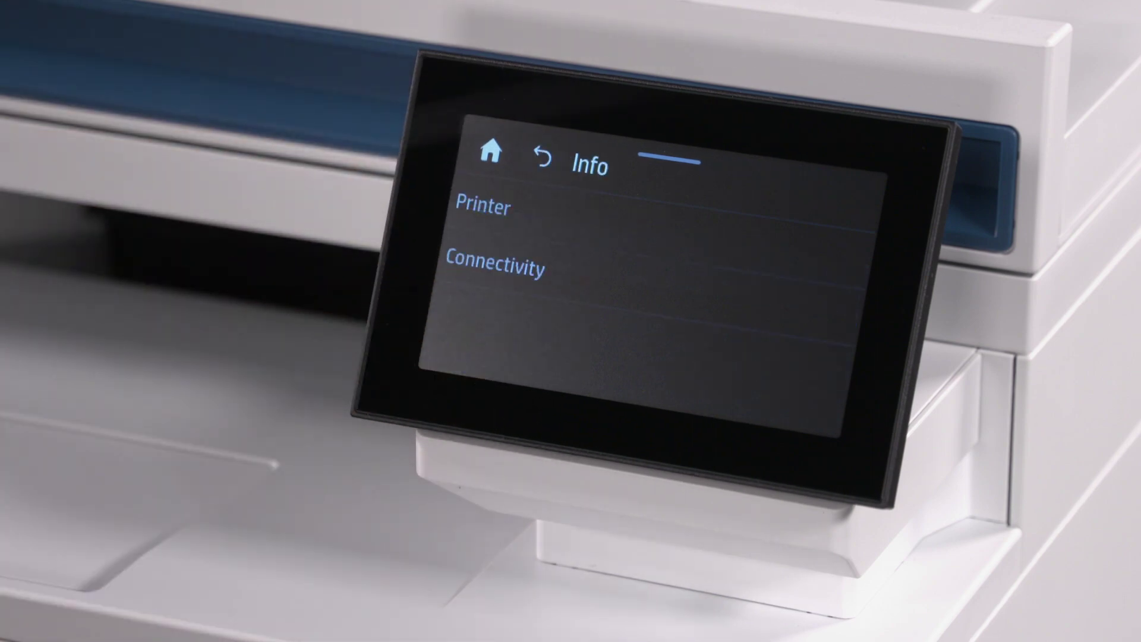
left_click(494, 264)
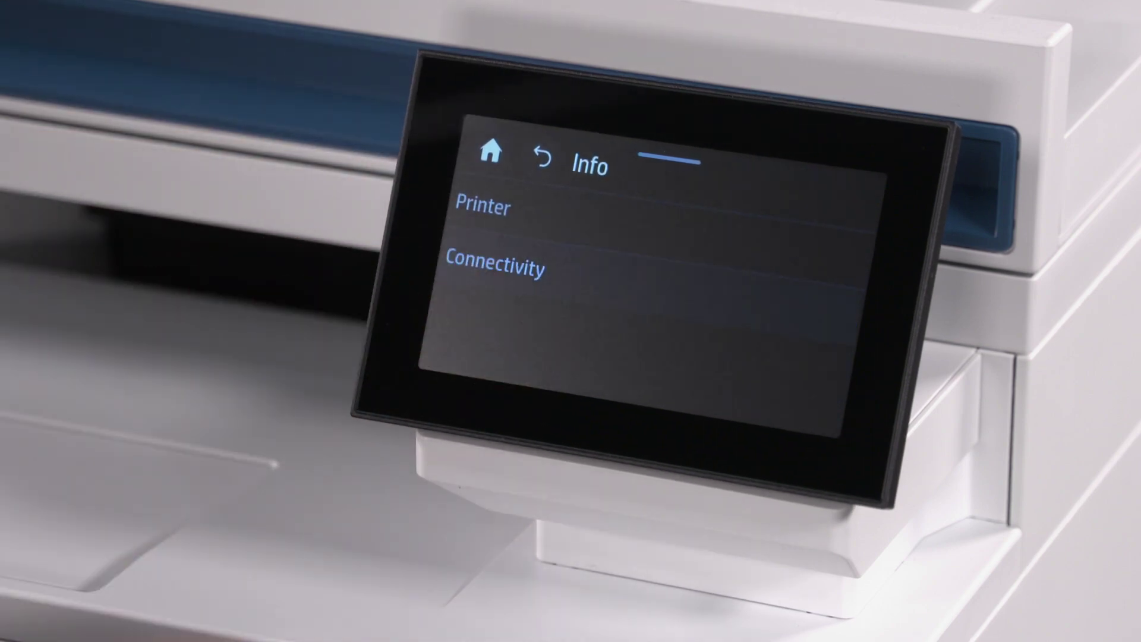
left_click(487, 225)
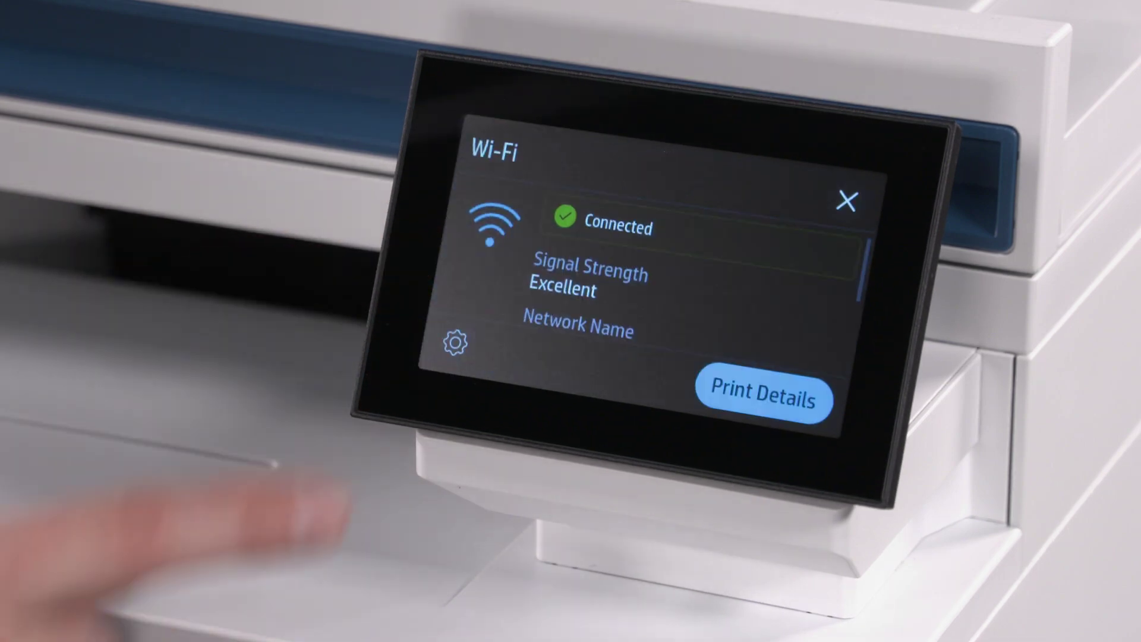
left_click_drag(484, 255, 523, 104)
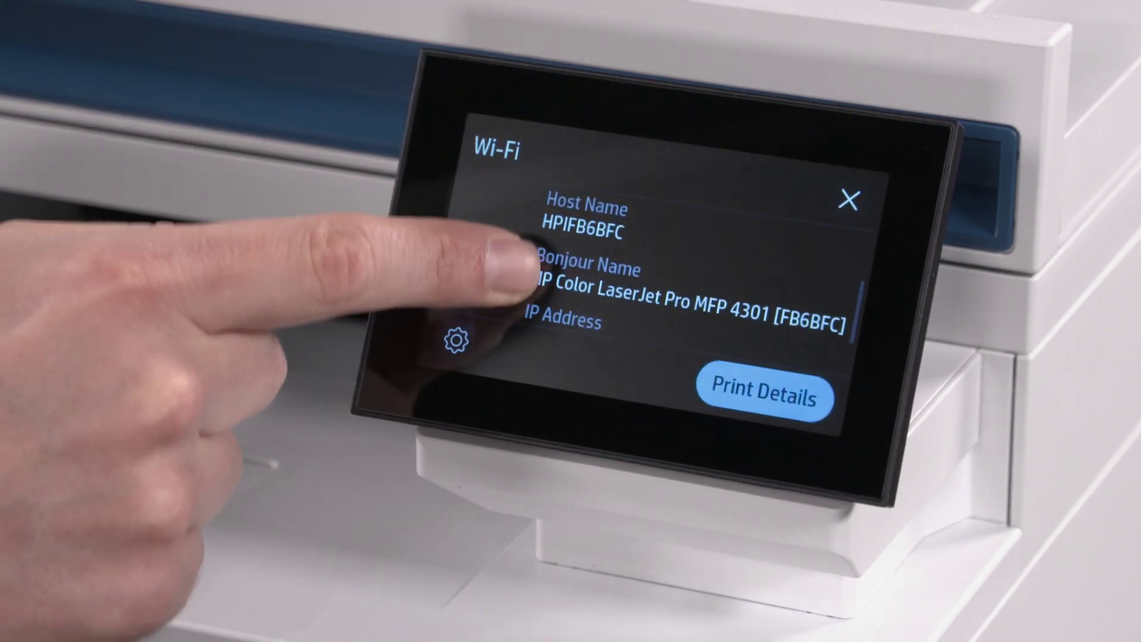
left_click_drag(509, 242, 497, 102)
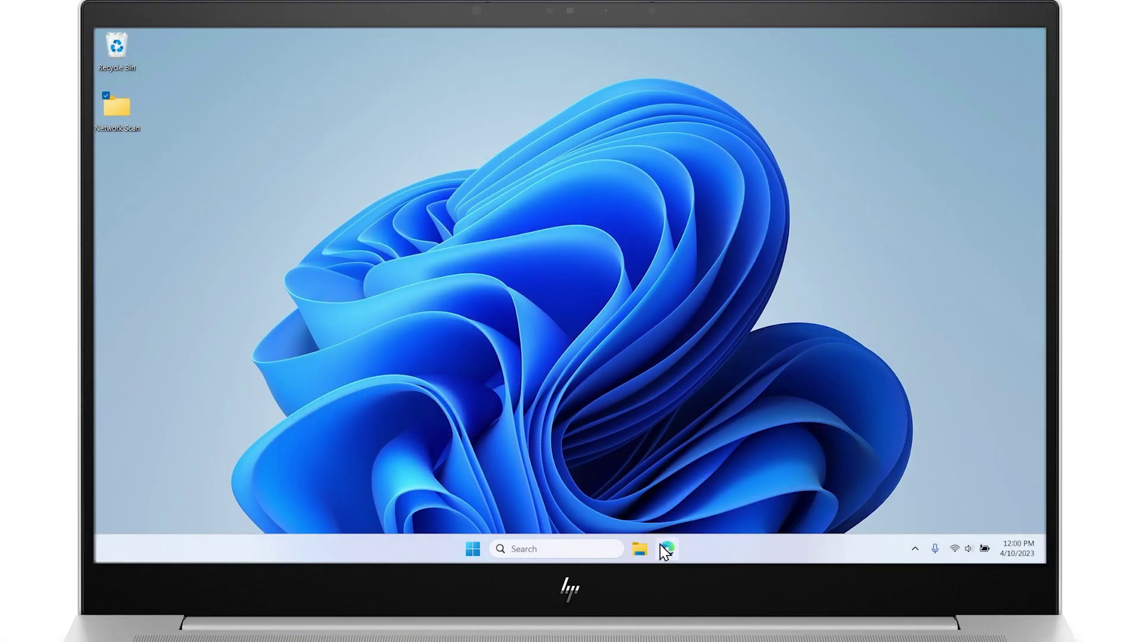
Step: Browse to 192.168.6.199 in Edge and continue past the certificate warning
left_click(667, 549)
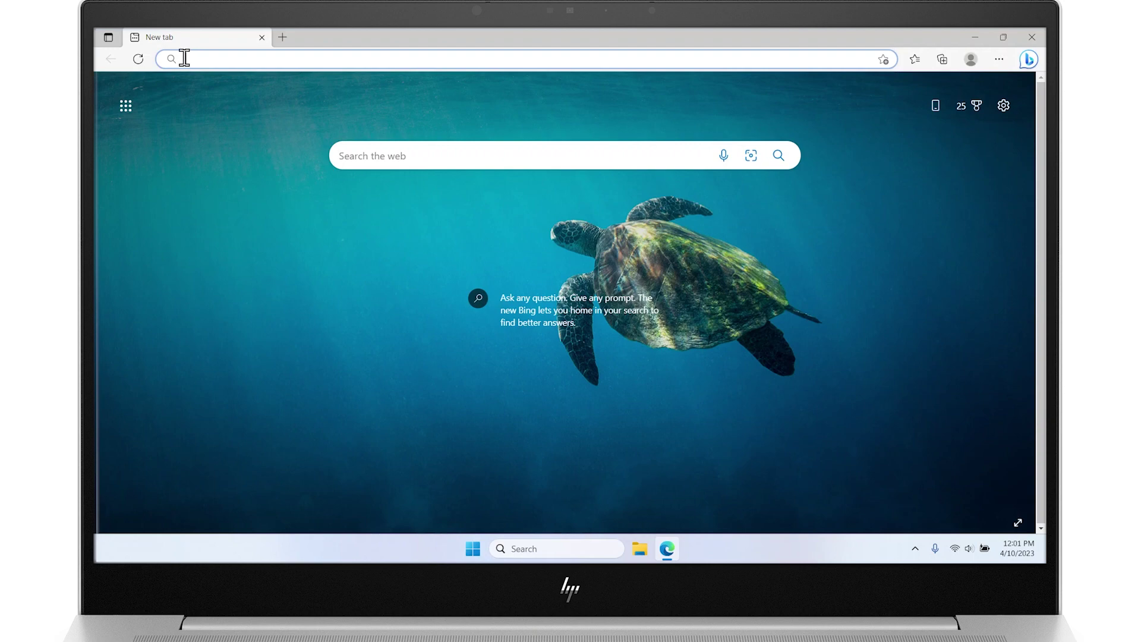
type("192.168.6.")
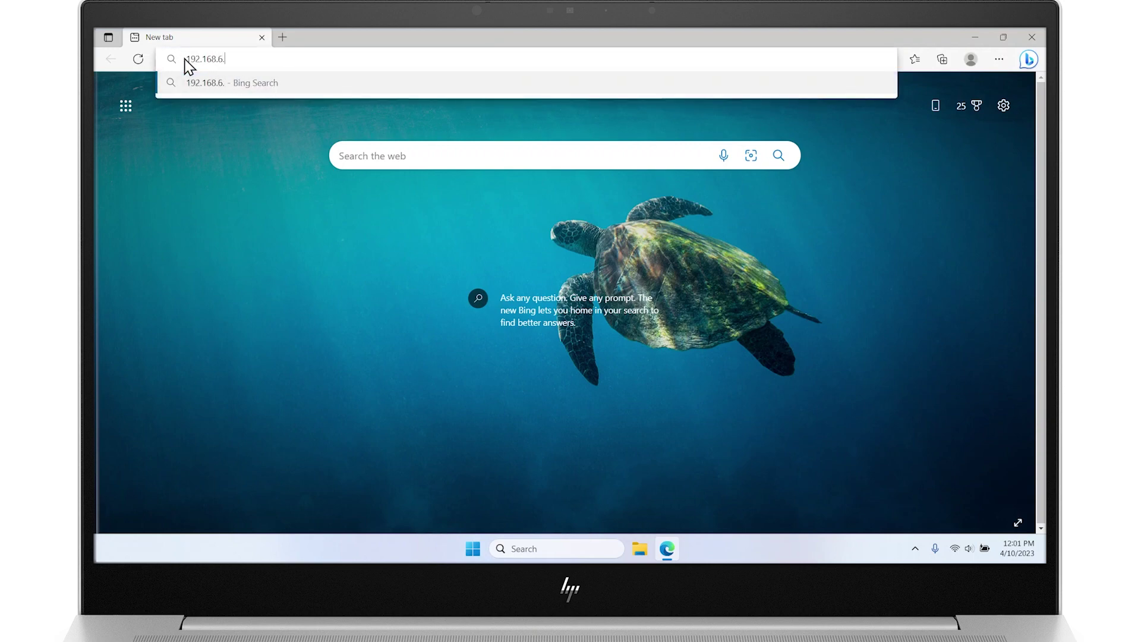
type("199")
key("Return")
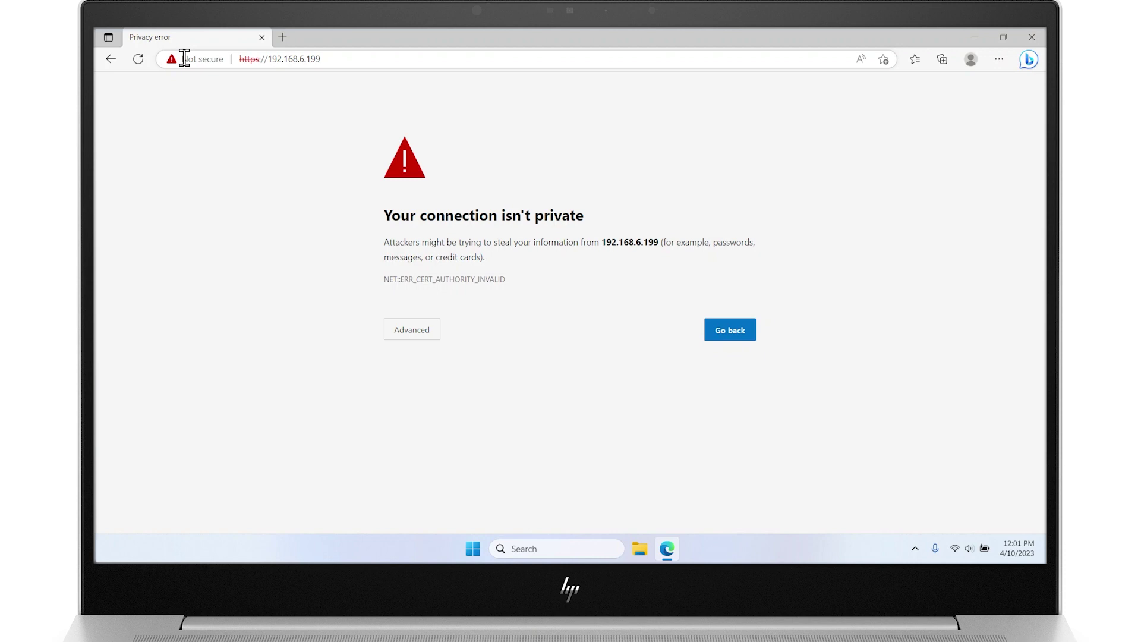
left_click(403, 329)
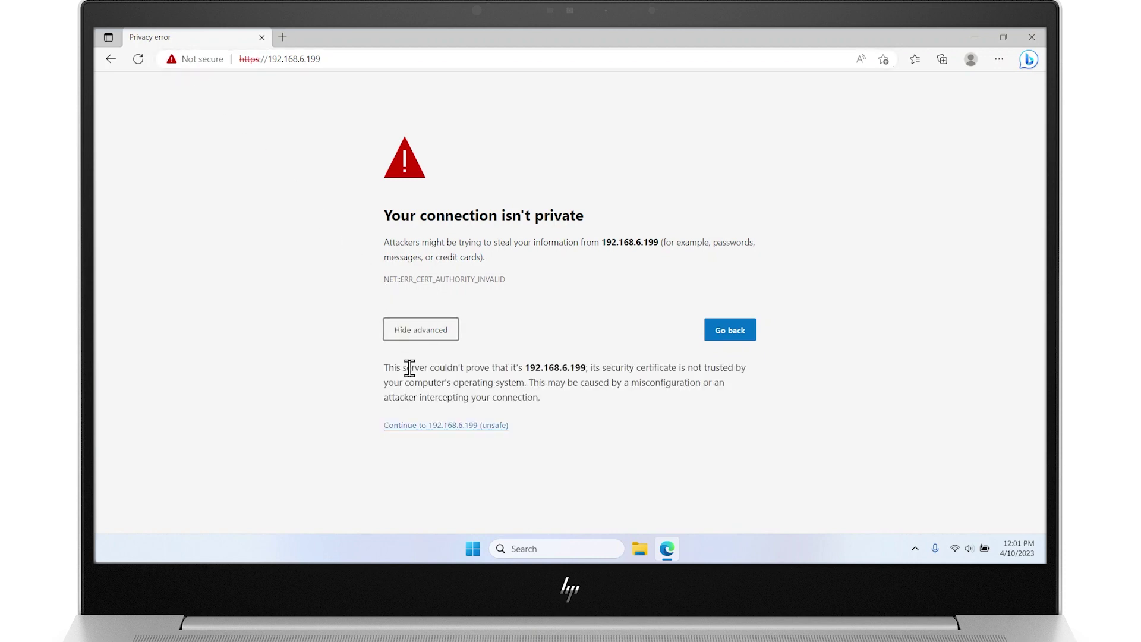
left_click(417, 429)
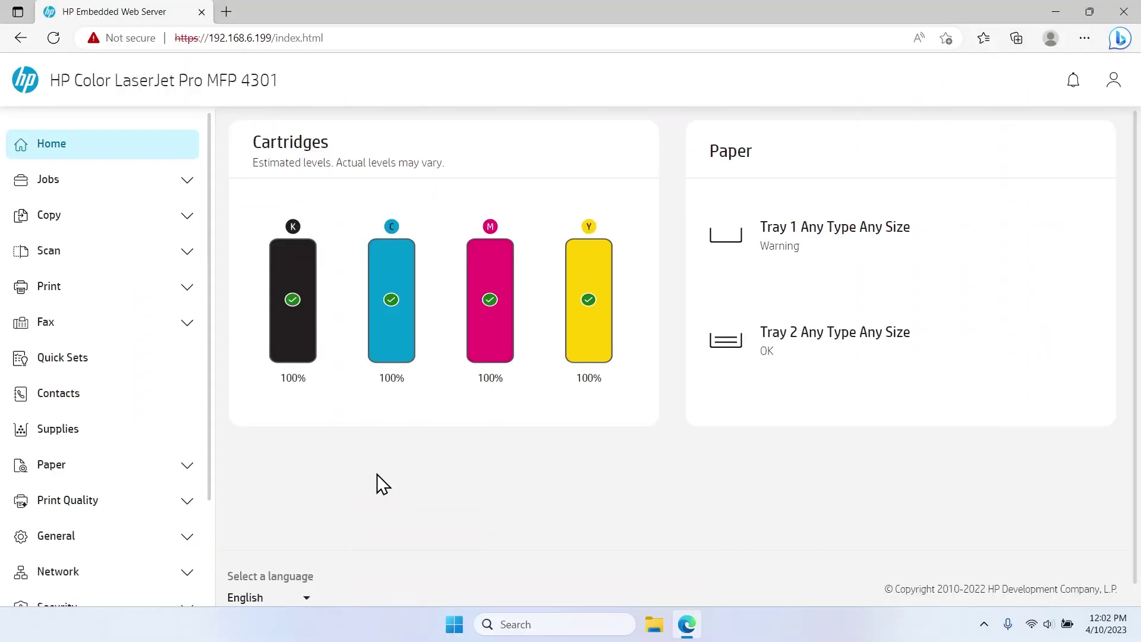
Step: Go to Scan > Scan to Email and sign in with the printer's PIN
left_click(101, 252)
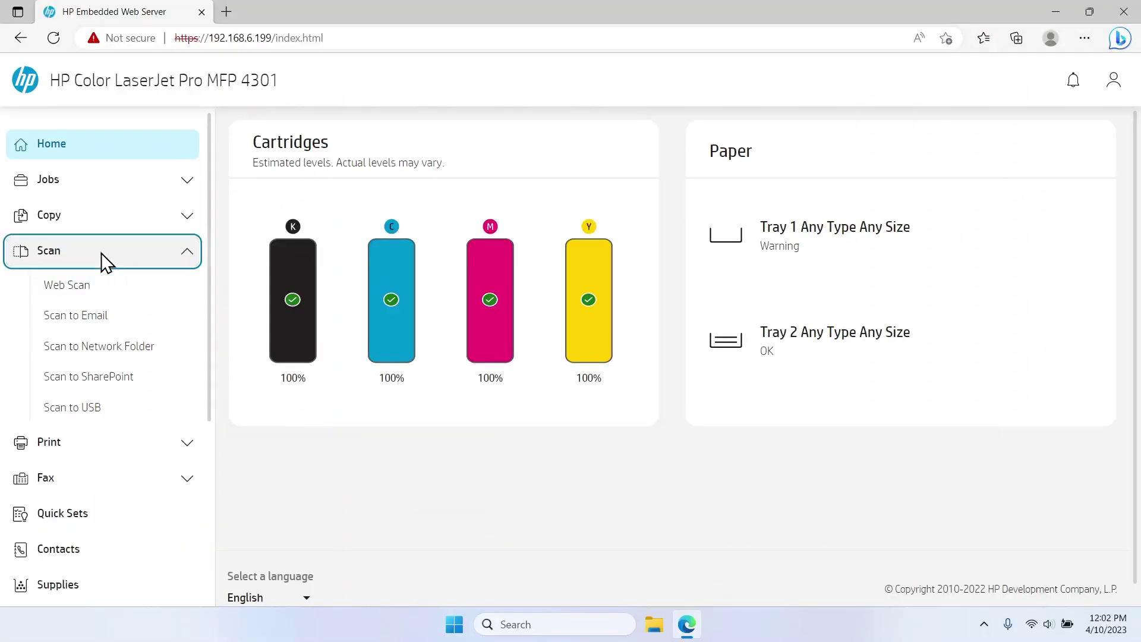
left_click(96, 316)
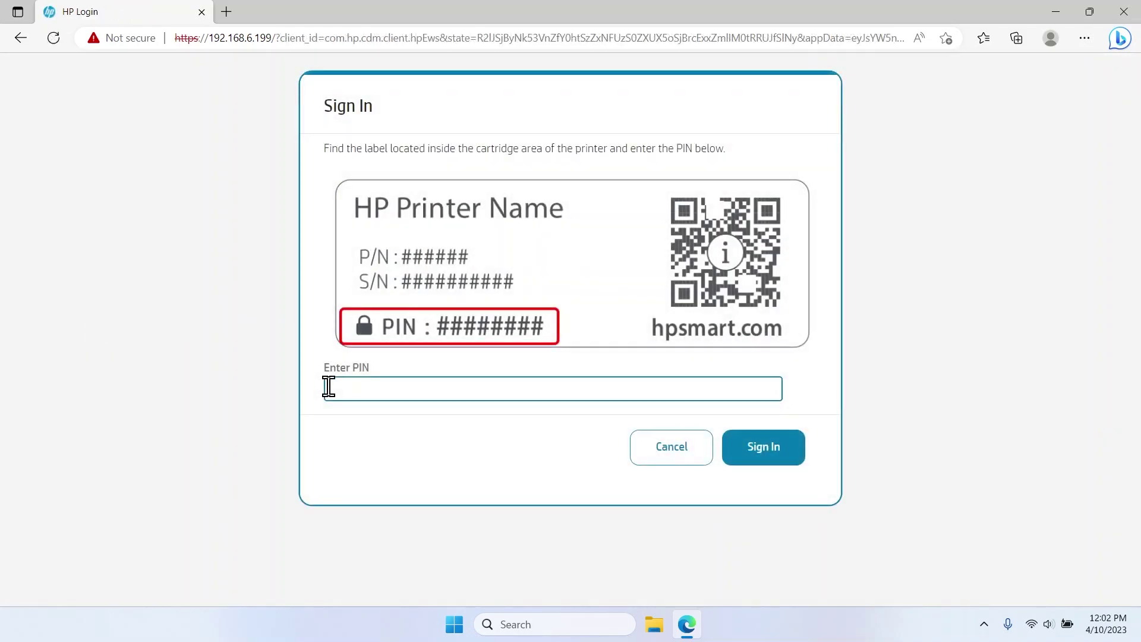
type("********")
left_click(764, 449)
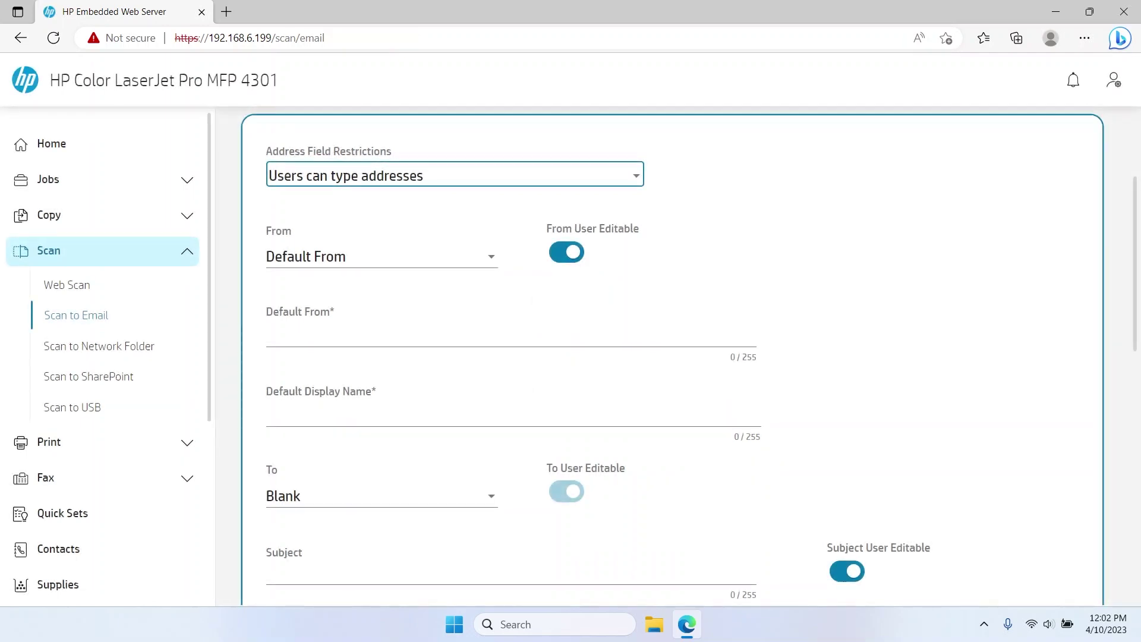
Step: Set Address Field Restrictions to 'Users can type addresses'
left_click(636, 179)
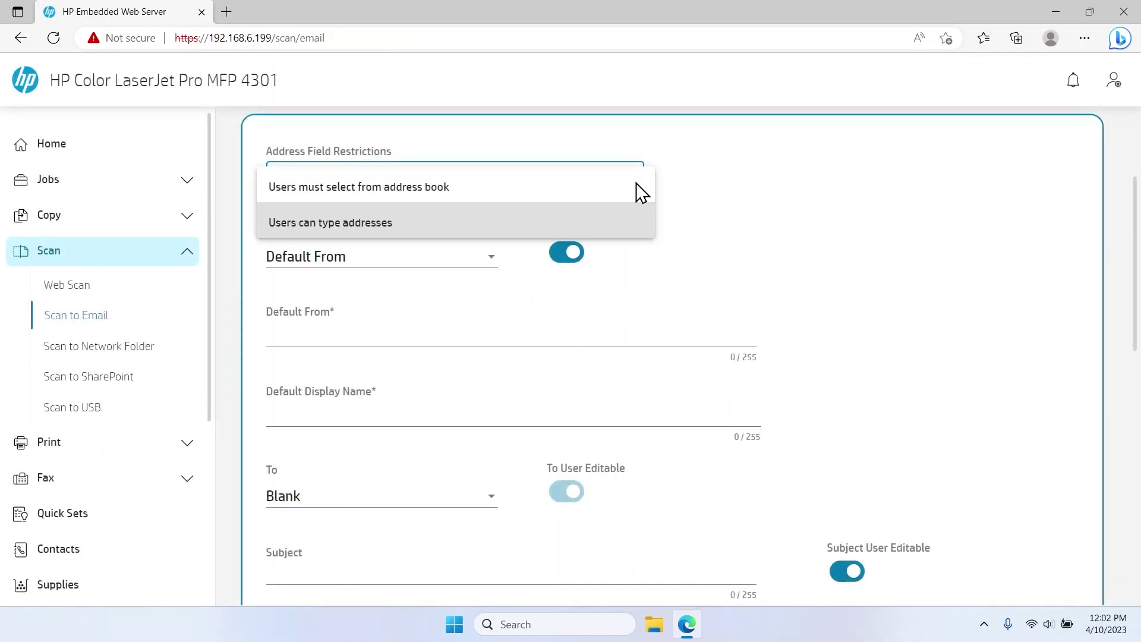
left_click(580, 185)
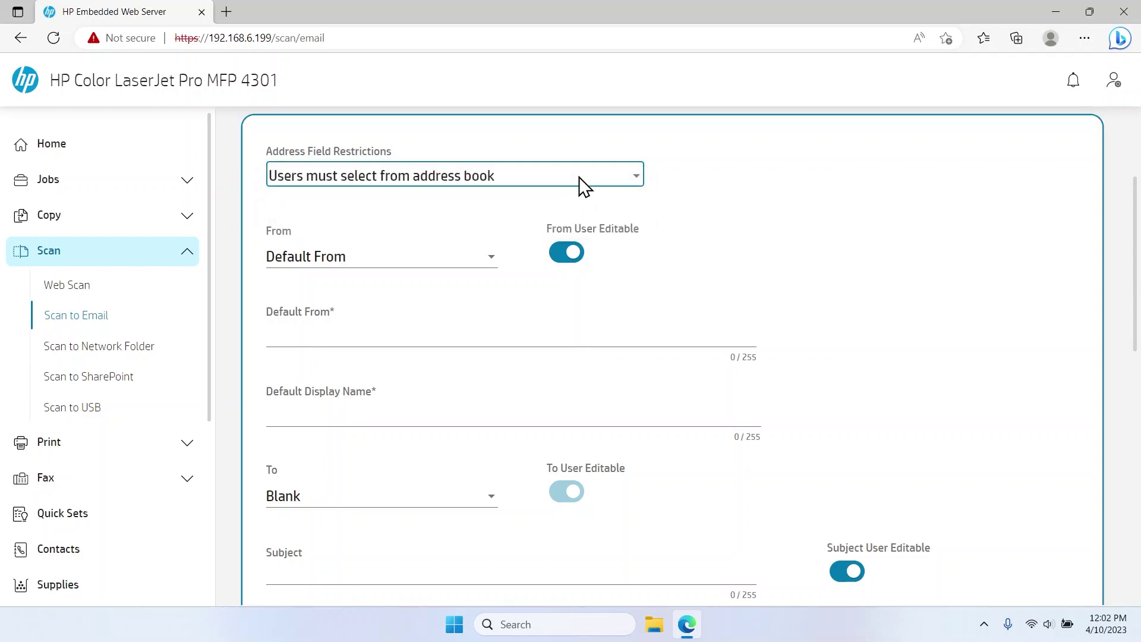
left_click(579, 177)
left_click(503, 219)
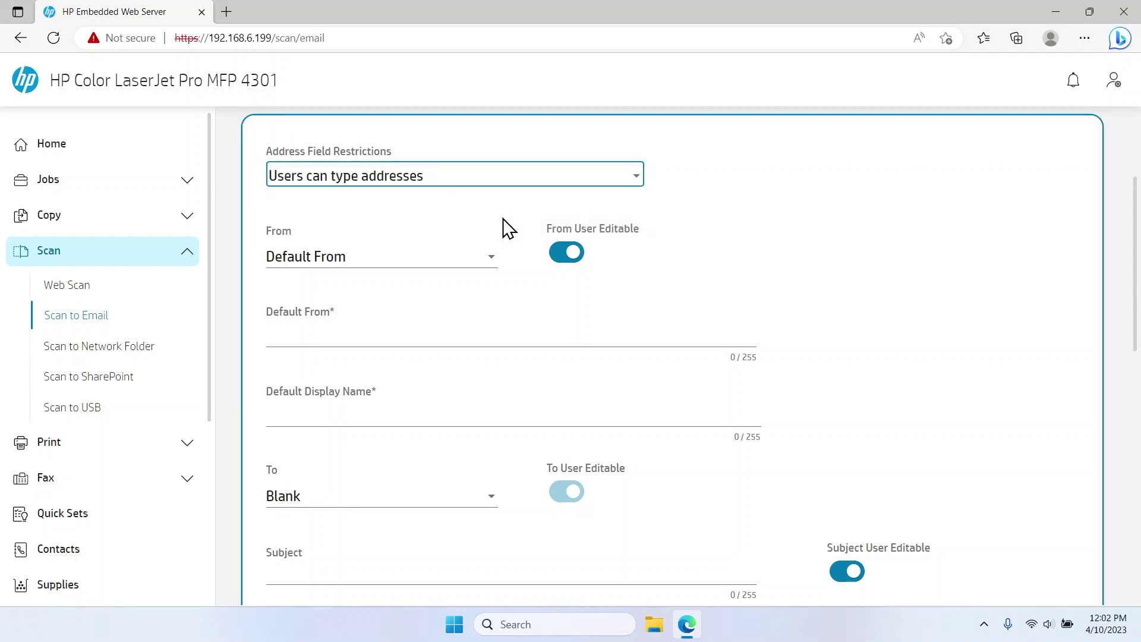
Step: Choose Default From as the sender and fill in the sender's e-mail address and display name
left_click(481, 262)
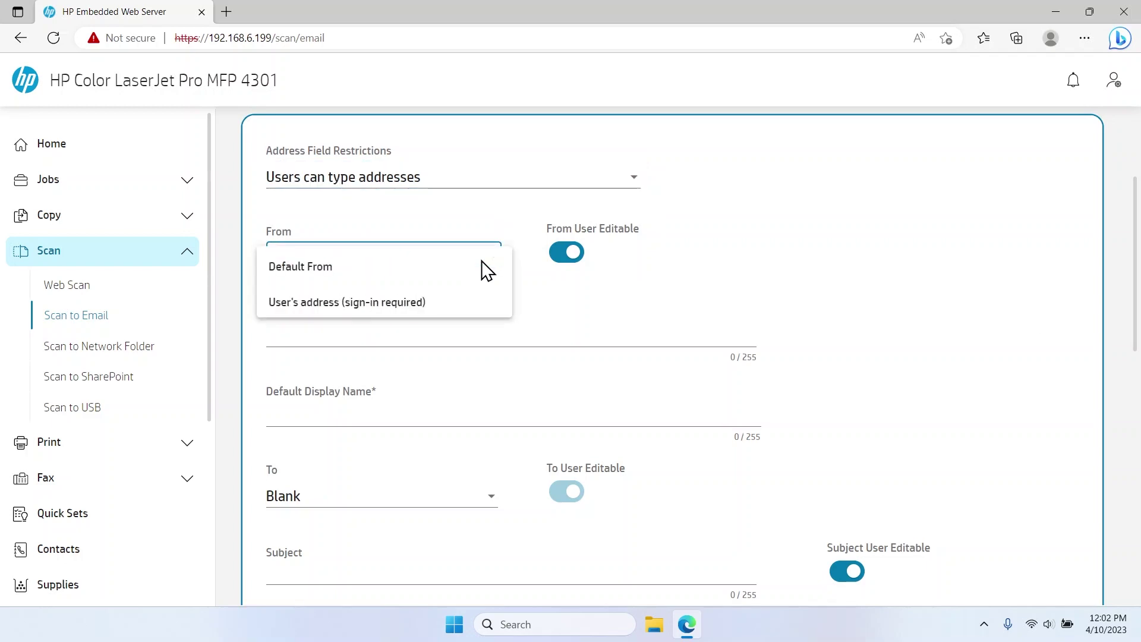
key("Down")
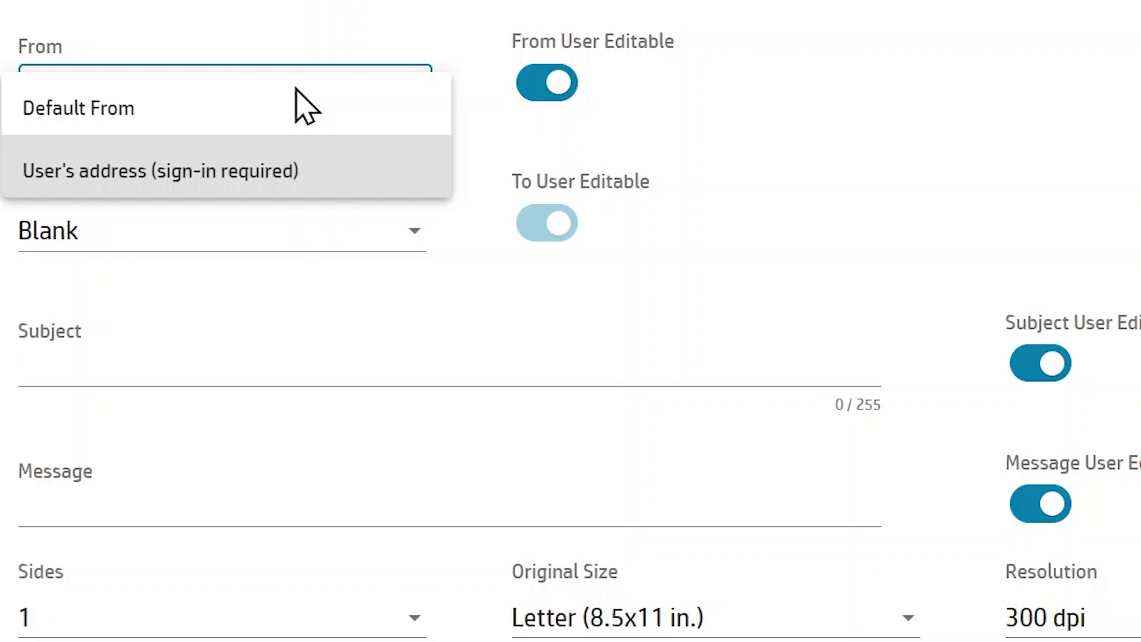
left_click(107, 108)
left_click(35, 233)
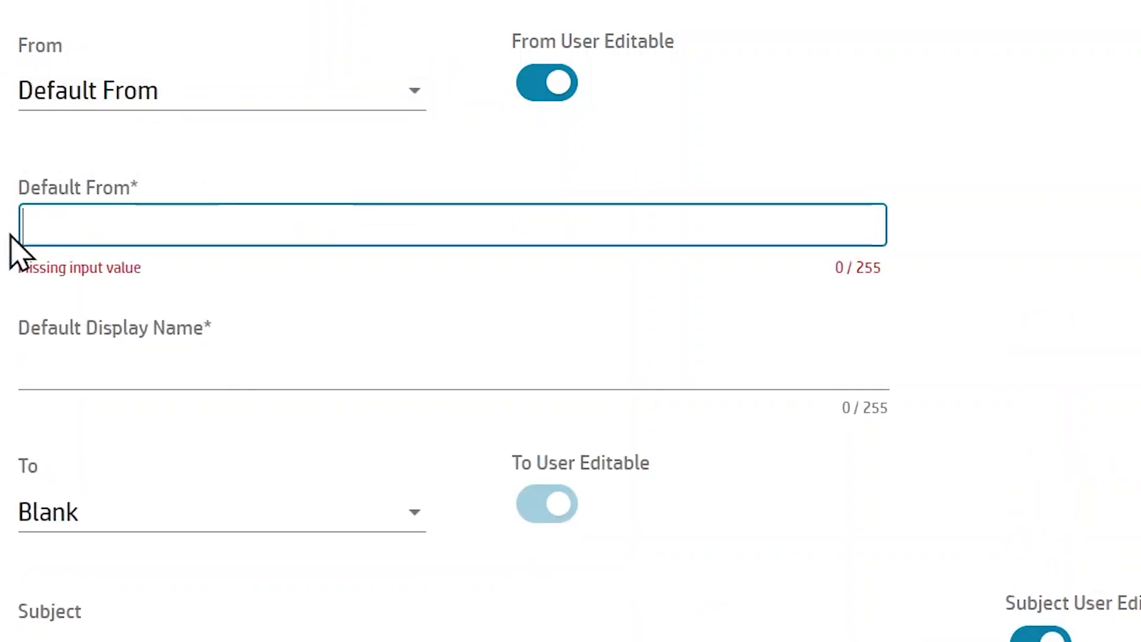
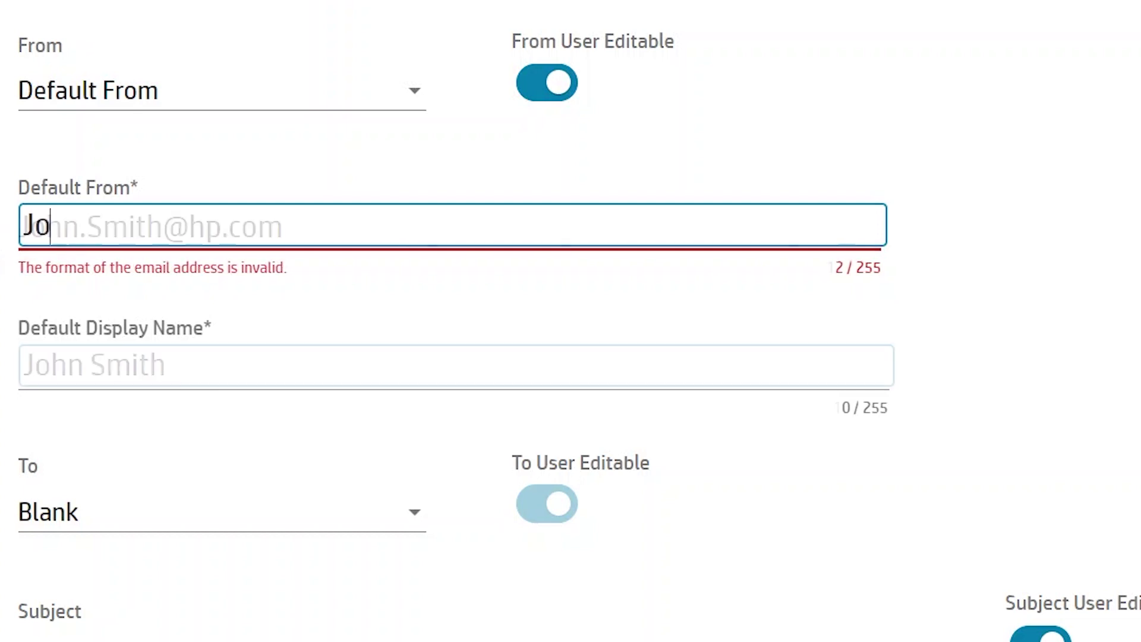
key("Tab")
type("John Smith")
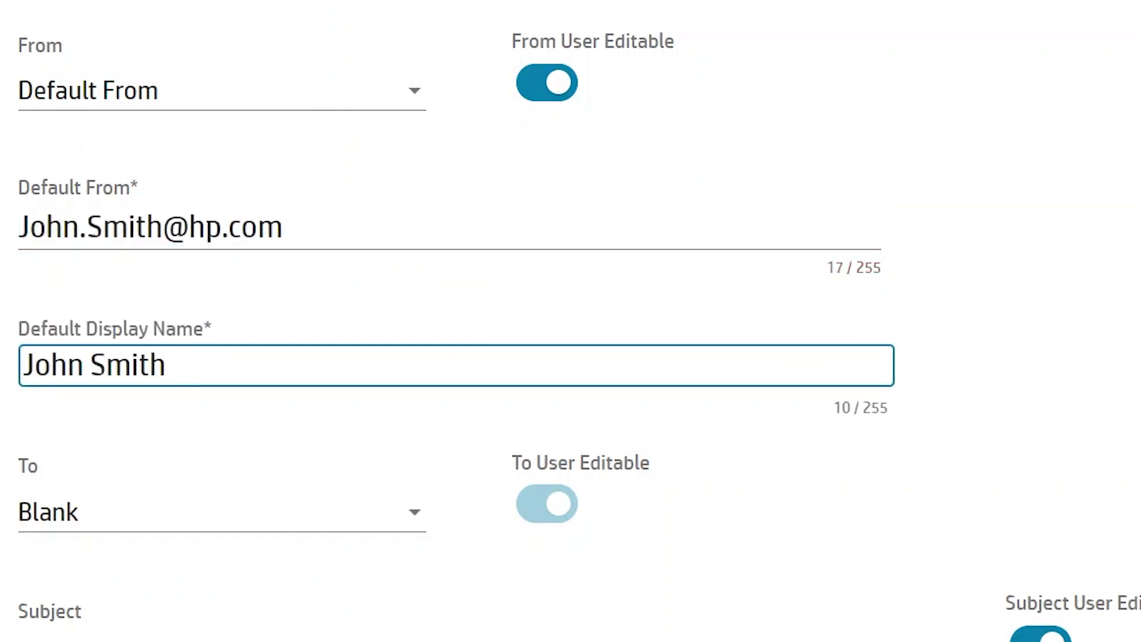
Step: Pick Blank for the To field, enter subject 'Scan' and message 'Scan to Email'
scroll(595, 357, "down", 4)
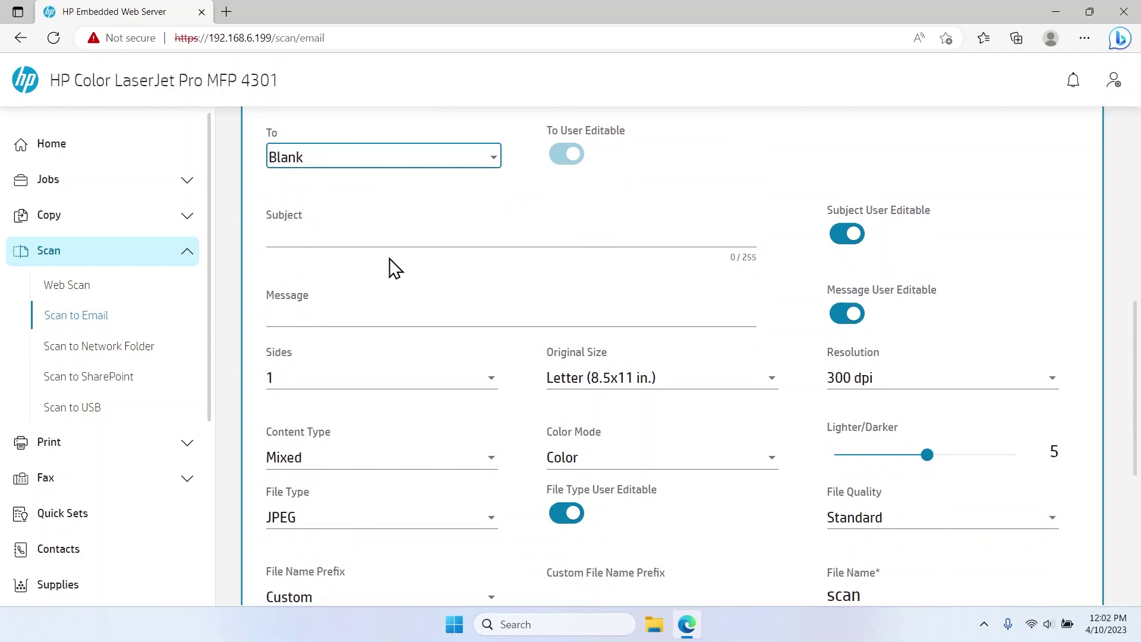
left_click(425, 168)
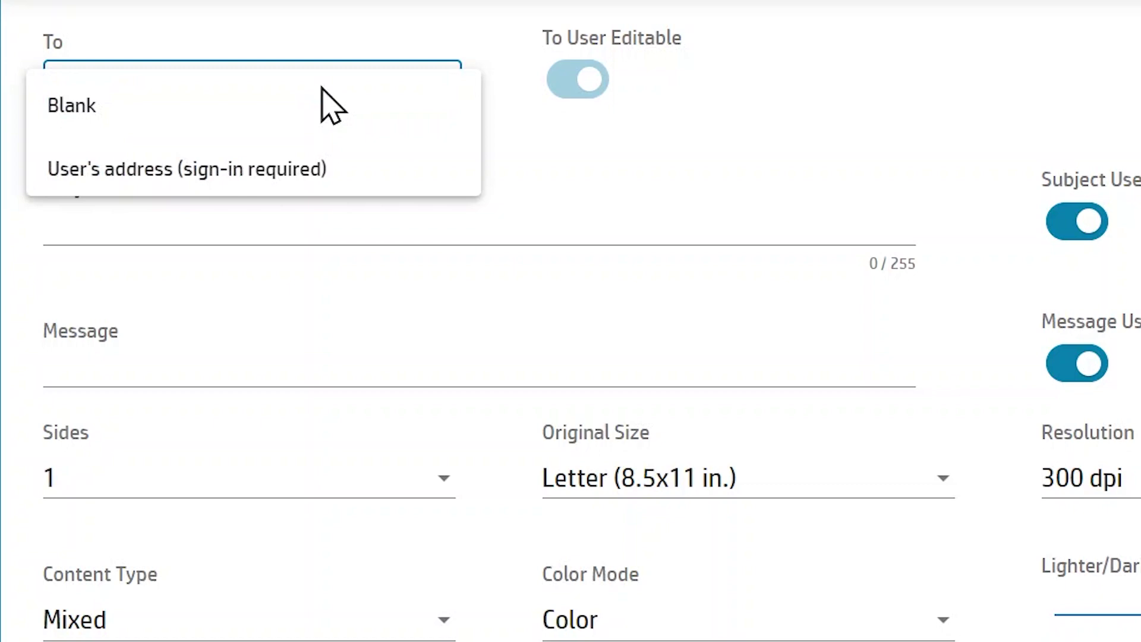
left_click(163, 107)
left_click(44, 222)
type("Scan")
left_click(56, 357)
type("Scan to Email")
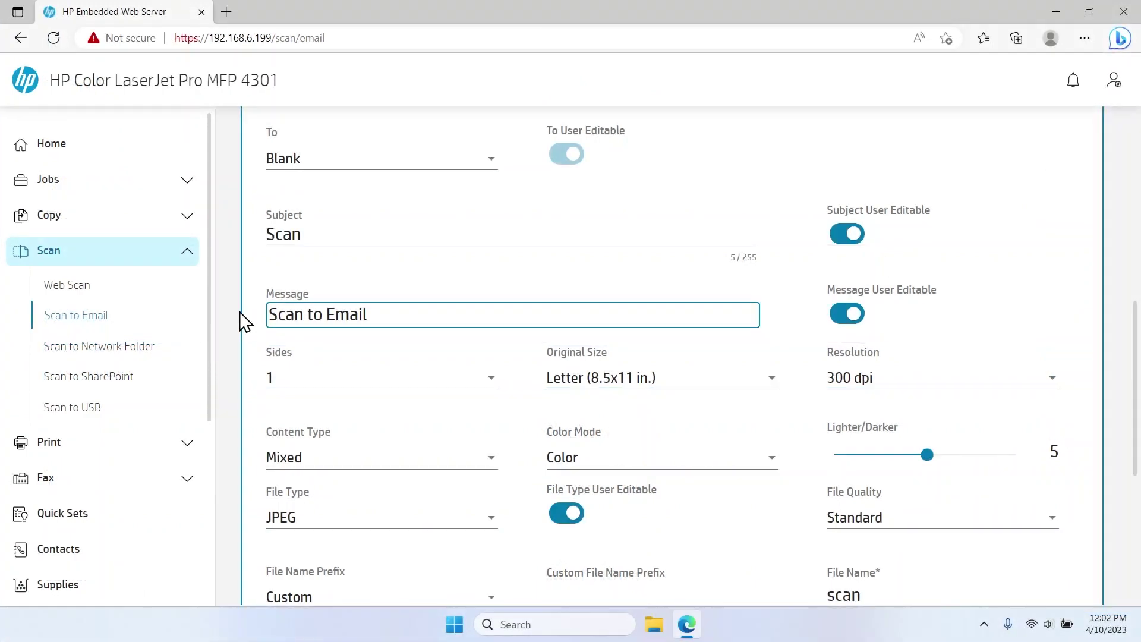
Step: Choose Sides 2, Legal (8.5x14 in.), 150 dpi, Text content and Grayscale color mode
left_click(452, 387)
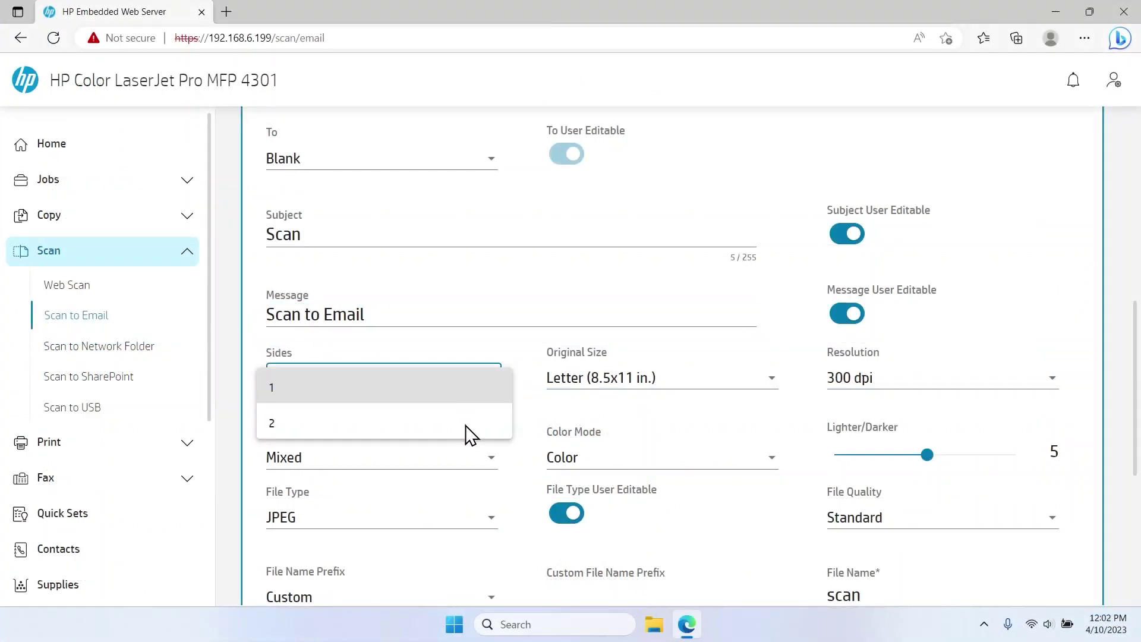
left_click(469, 431)
left_click(617, 392)
left_click(595, 422)
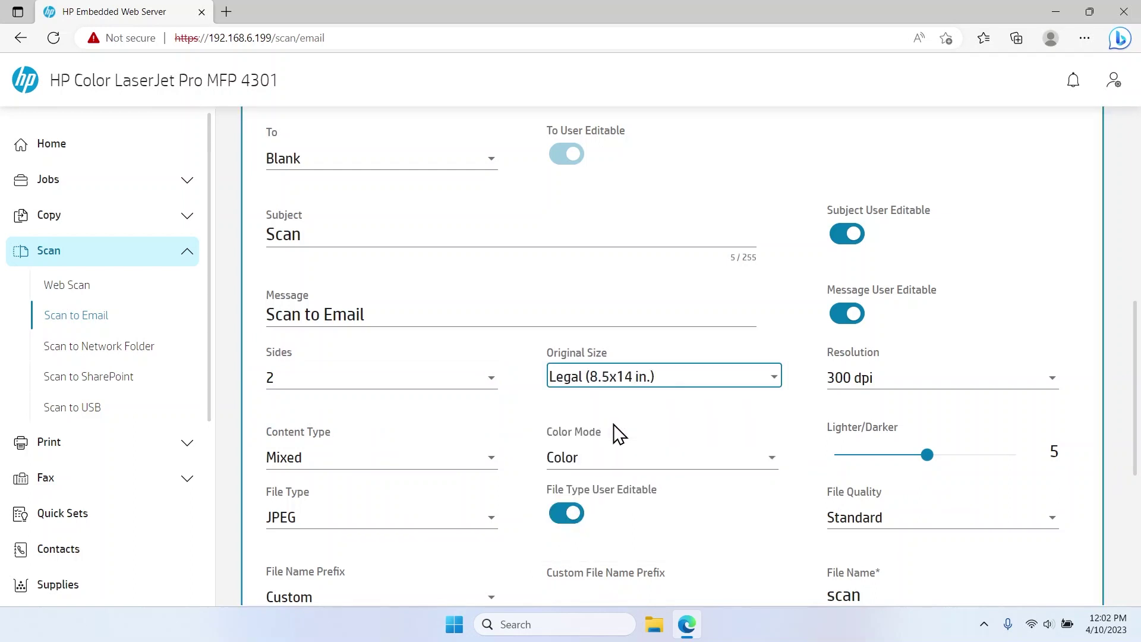
left_click(858, 382)
left_click(856, 424)
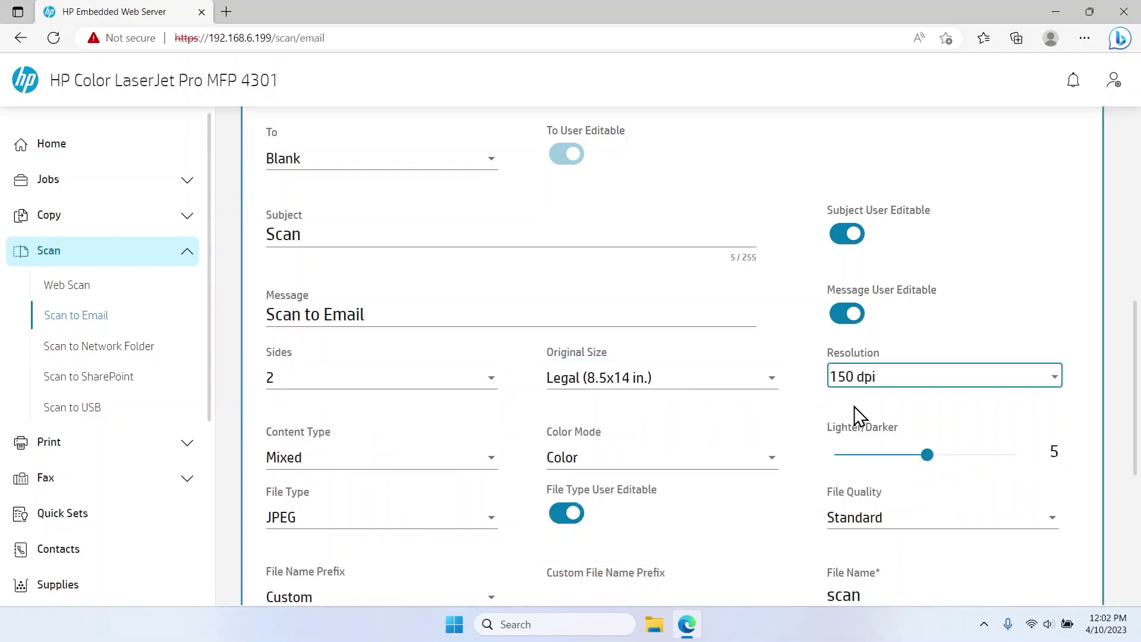
left_click(476, 459)
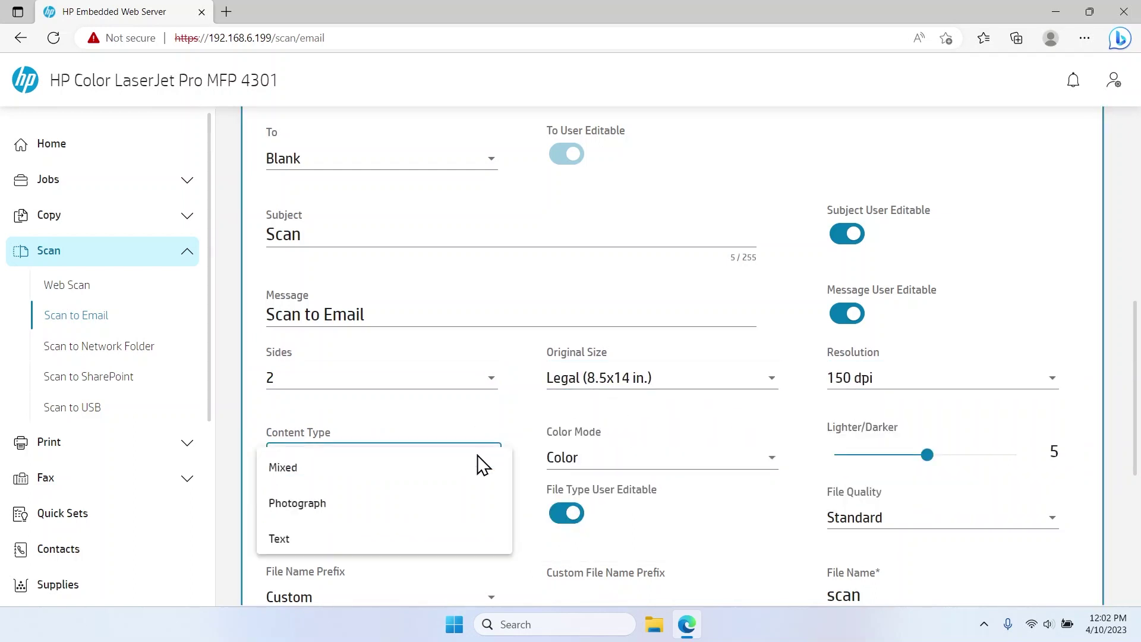
left_click(343, 542)
left_click(565, 458)
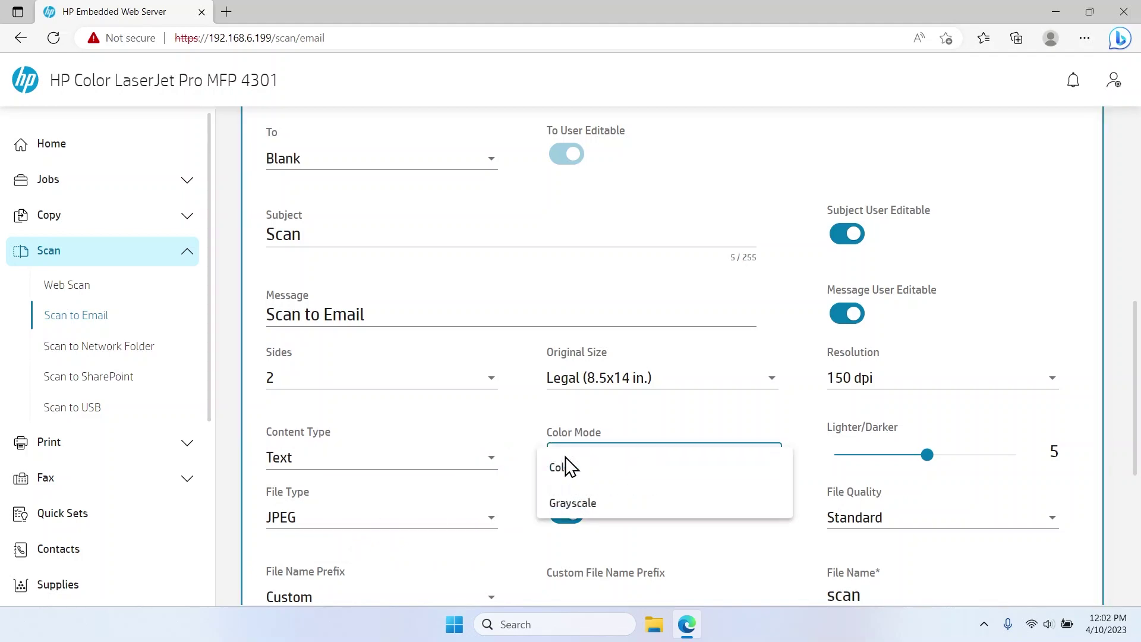
left_click(599, 507)
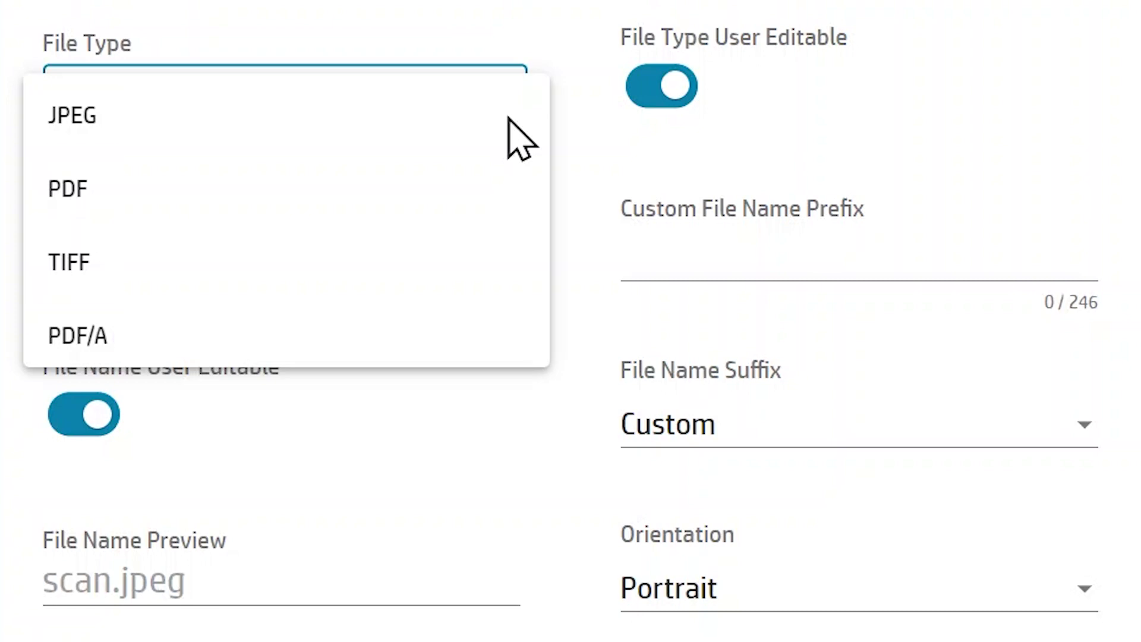
Step: Set the file type to TIFF with Standard file quality
left_click(297, 266)
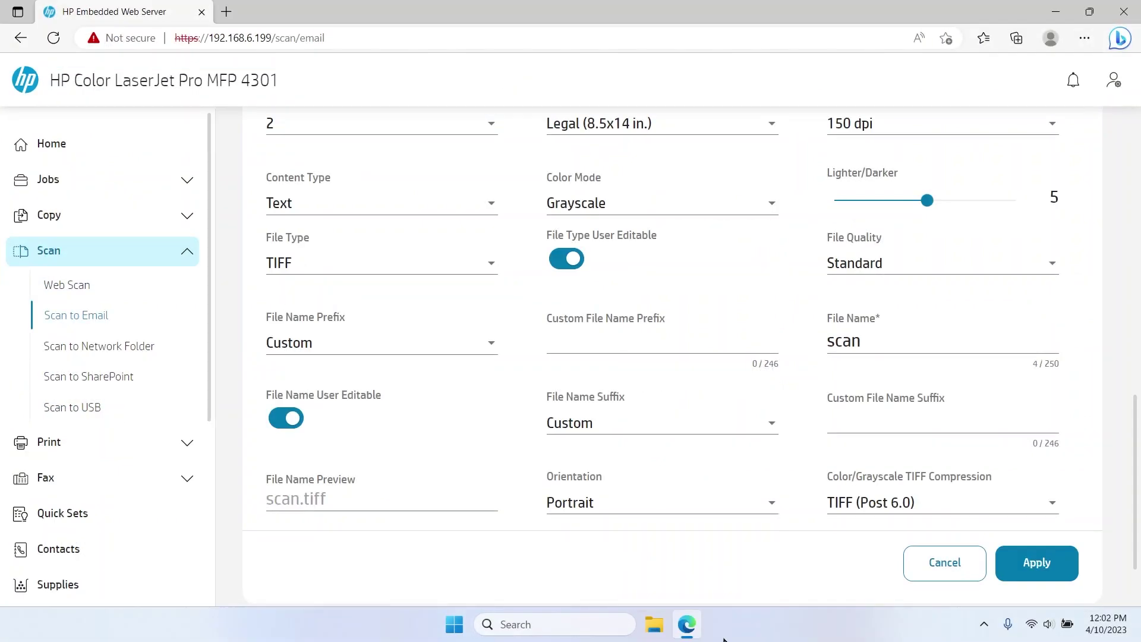
left_click(890, 257)
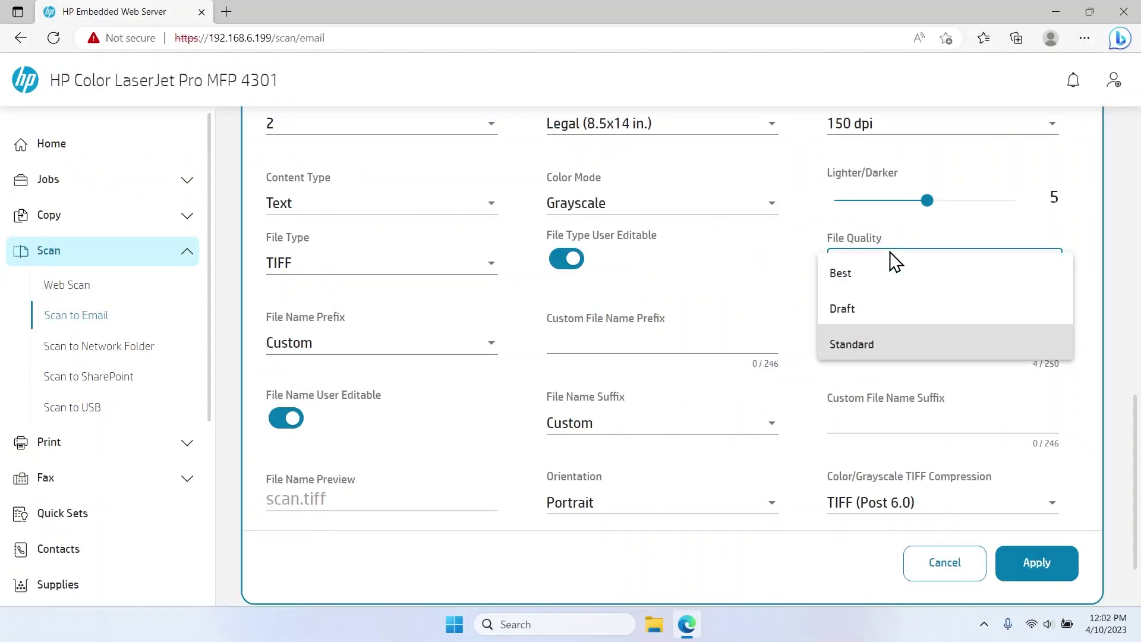
left_click(868, 344)
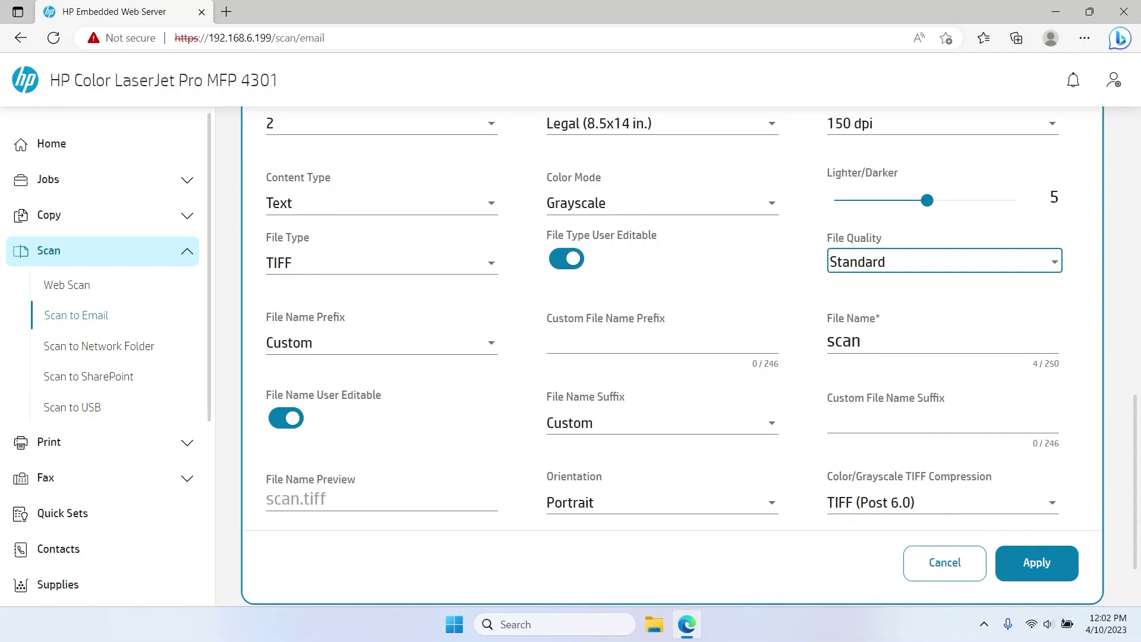
Step: Set both file name prefix and suffix to Date (%DEVICE_DATE_MMDDYYYY%)
left_click(487, 350)
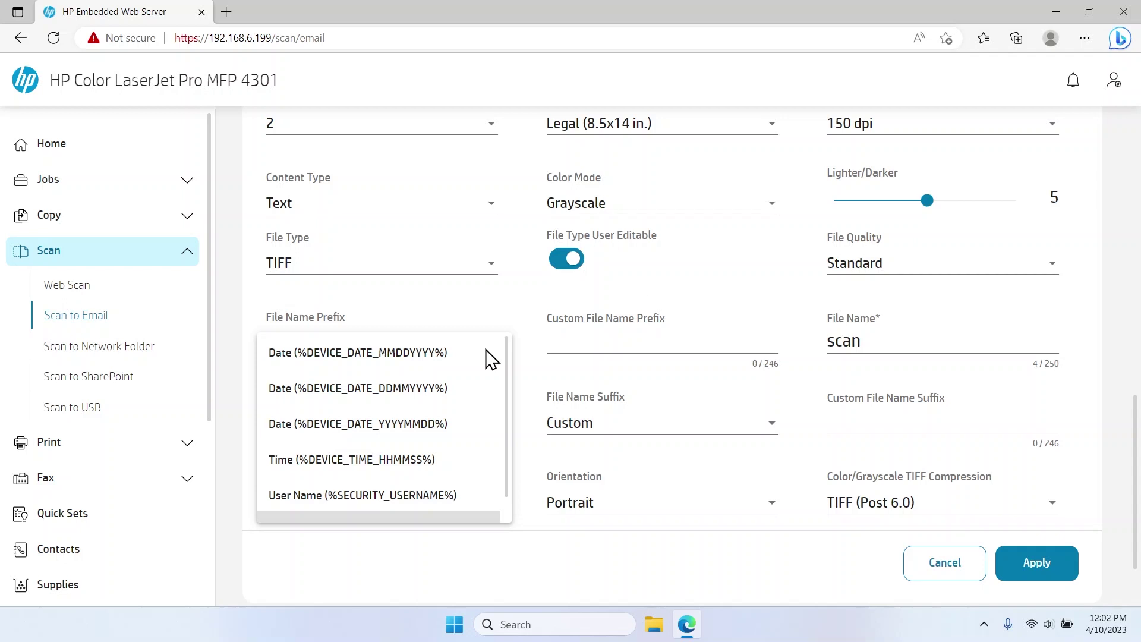
left_click(416, 355)
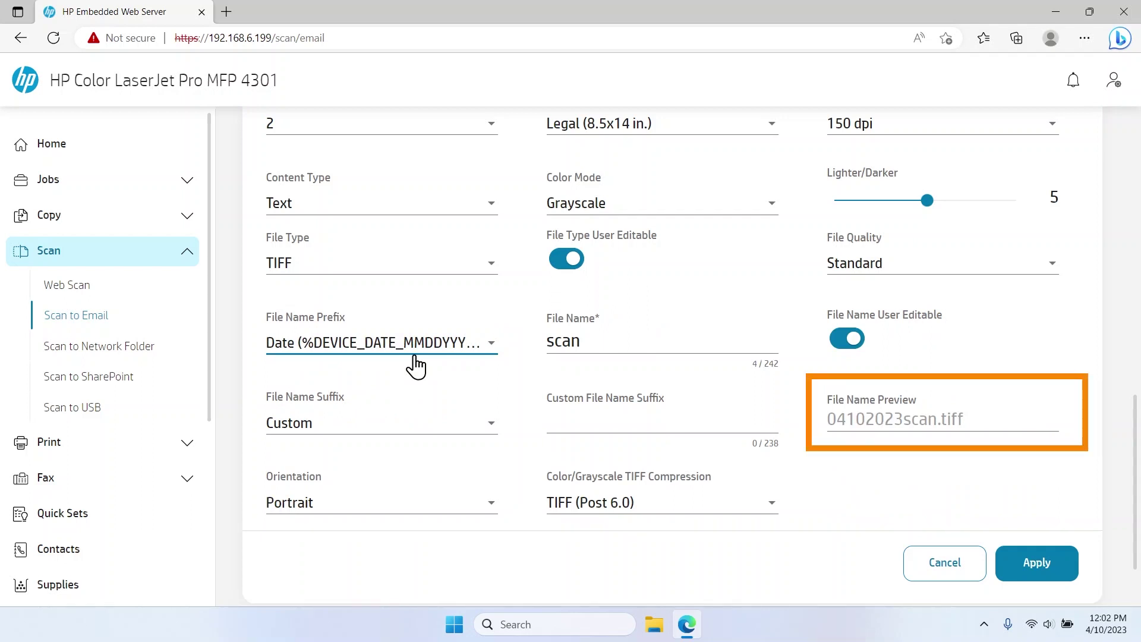
left_click(463, 435)
scroll(473, 443, "up", 1)
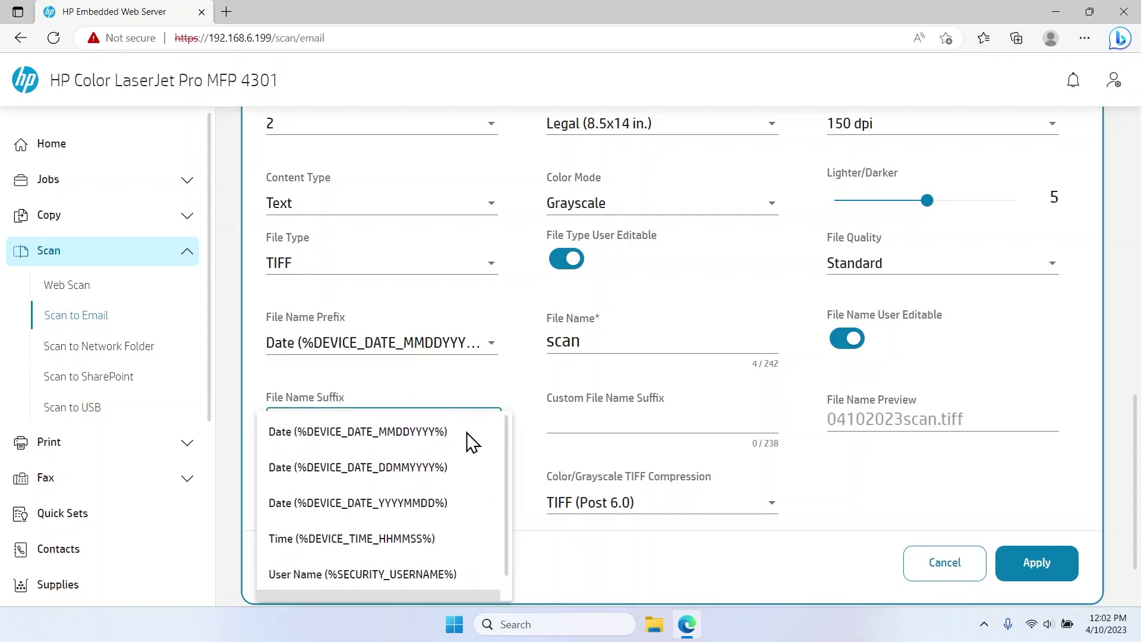
left_click(415, 437)
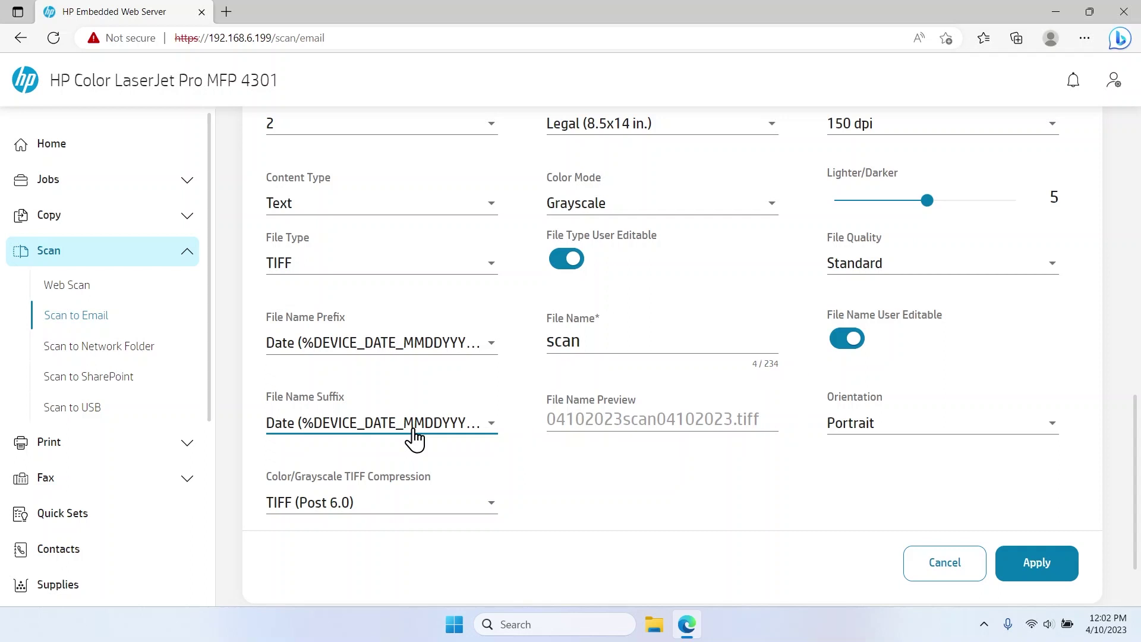
left_click(857, 437)
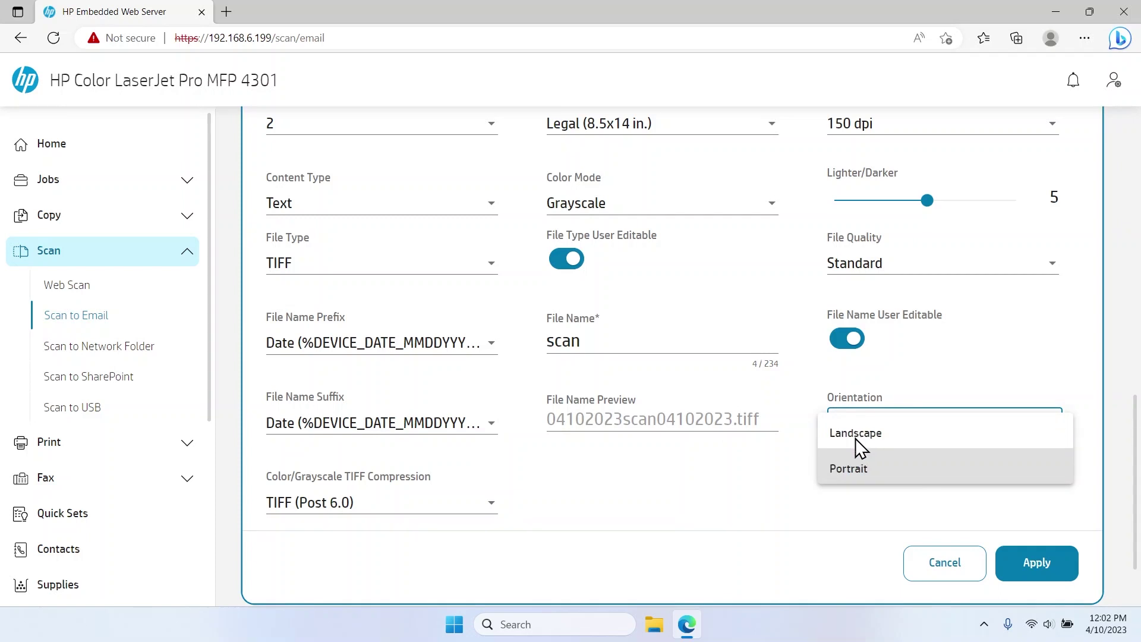
left_click(855, 469)
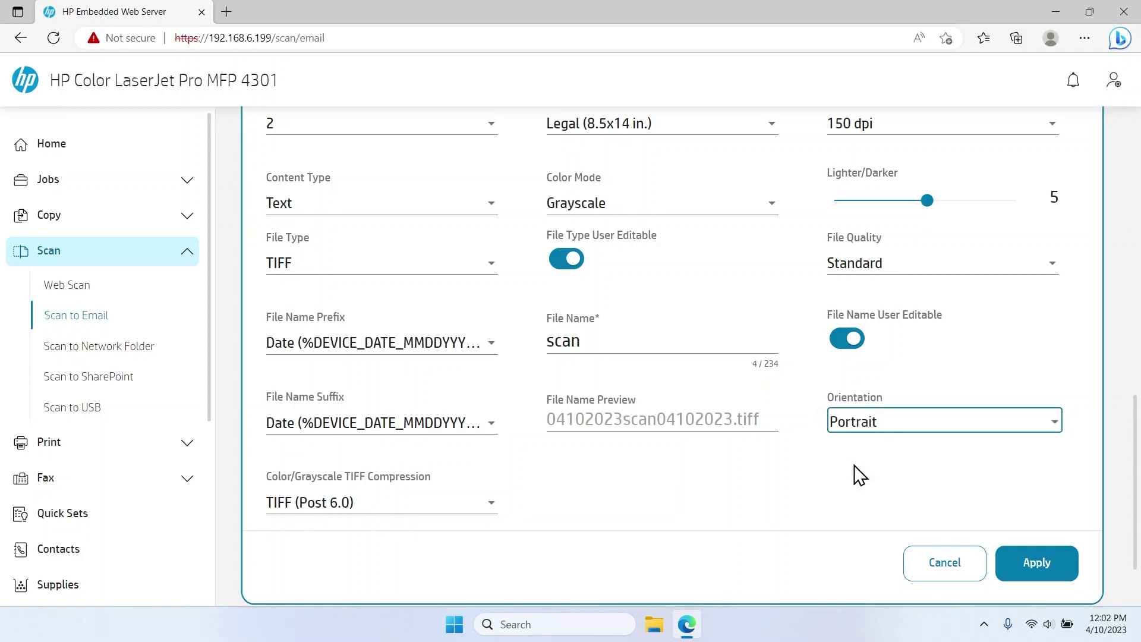
scroll(858, 474, "up", 3)
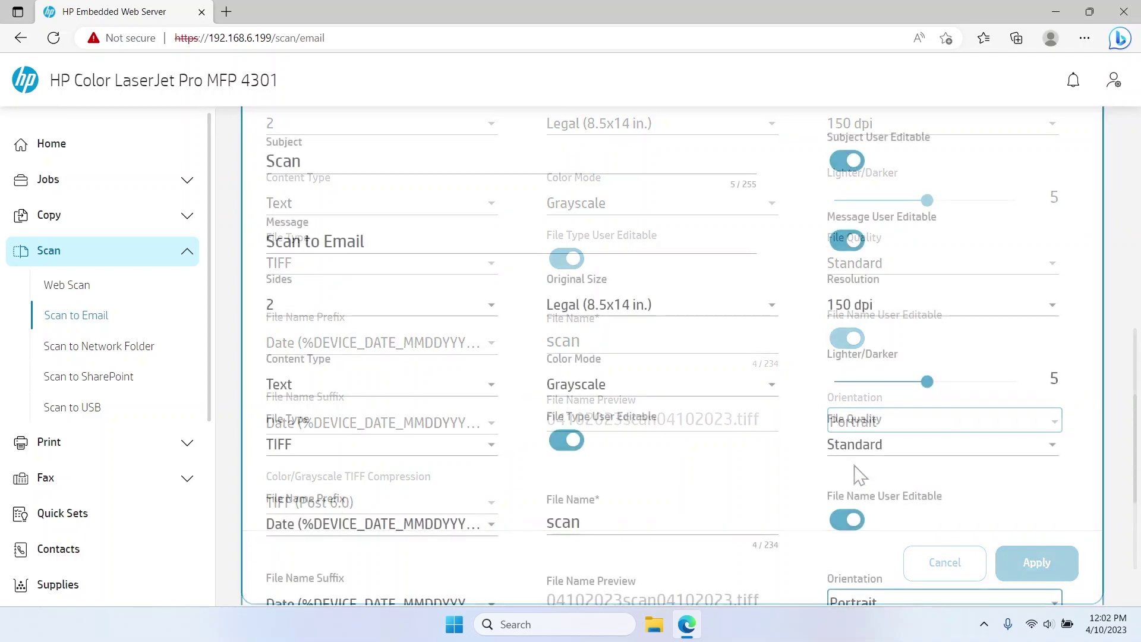
left_click(851, 523)
left_click(849, 522)
left_click(580, 451)
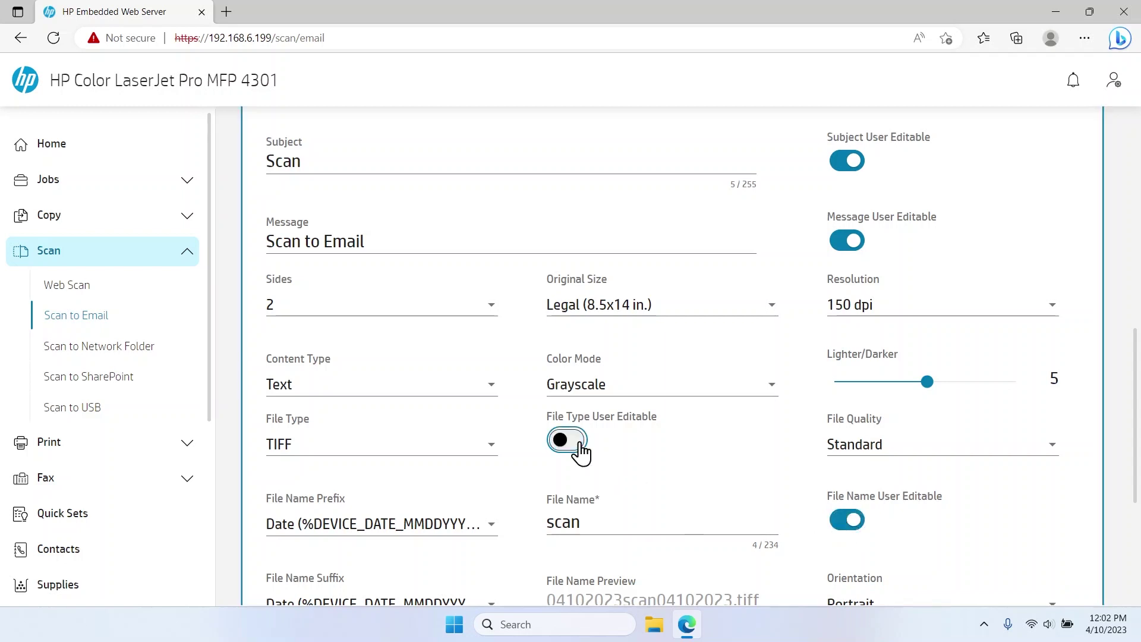
left_click(580, 451)
left_click(849, 244)
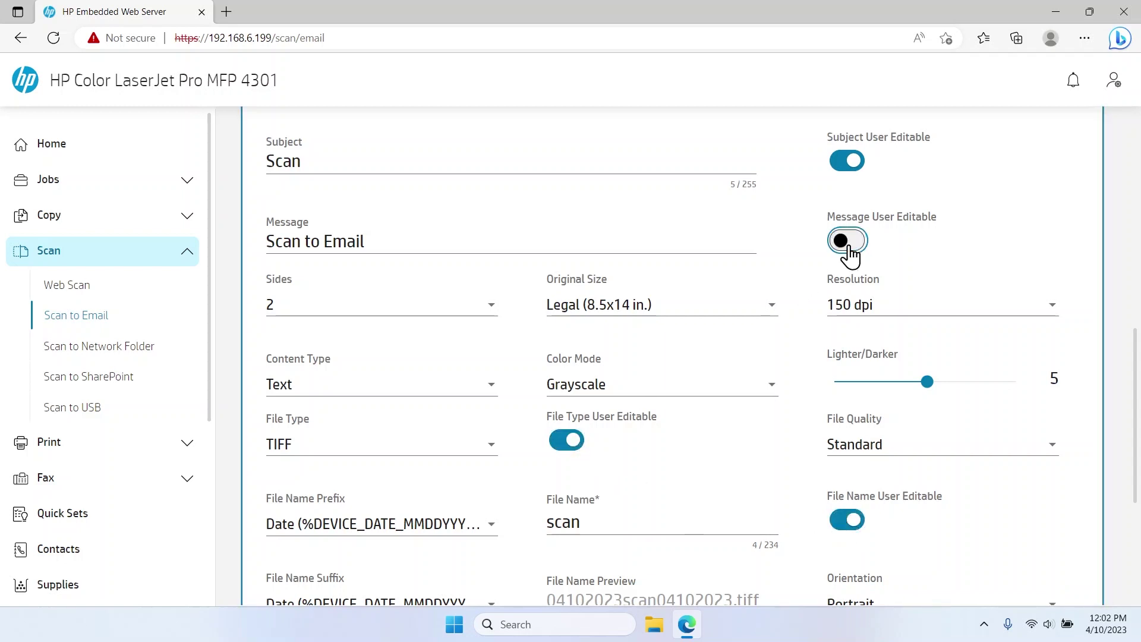
left_click(849, 244)
left_click(847, 161)
left_click(847, 162)
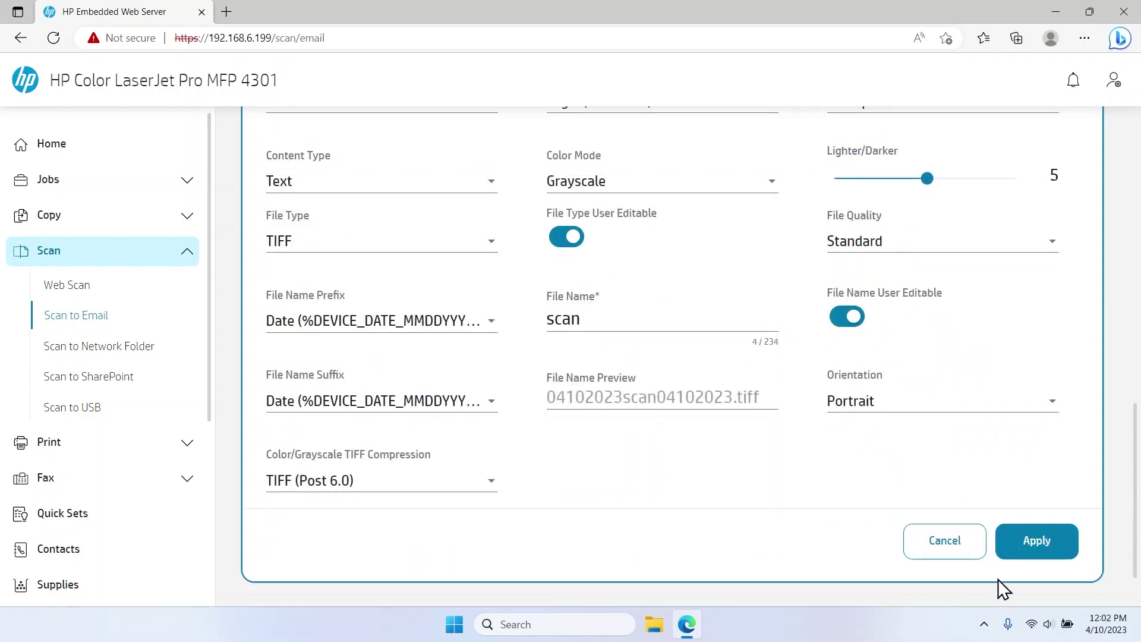
Step: Apply the Scan to Email settings and get the success confirmation
left_click(1019, 546)
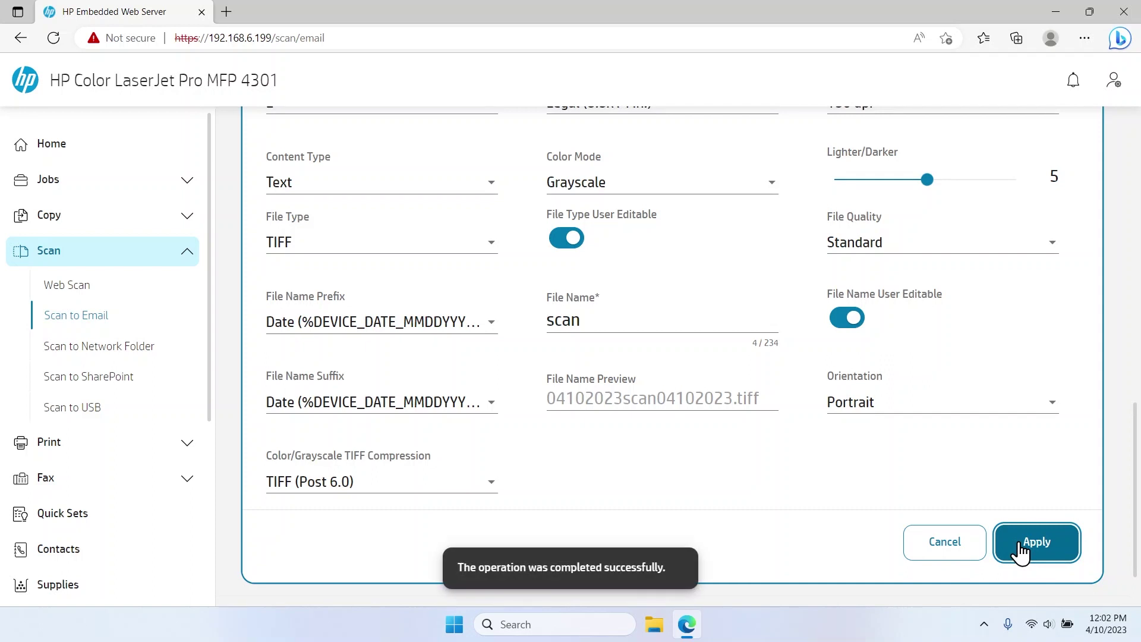